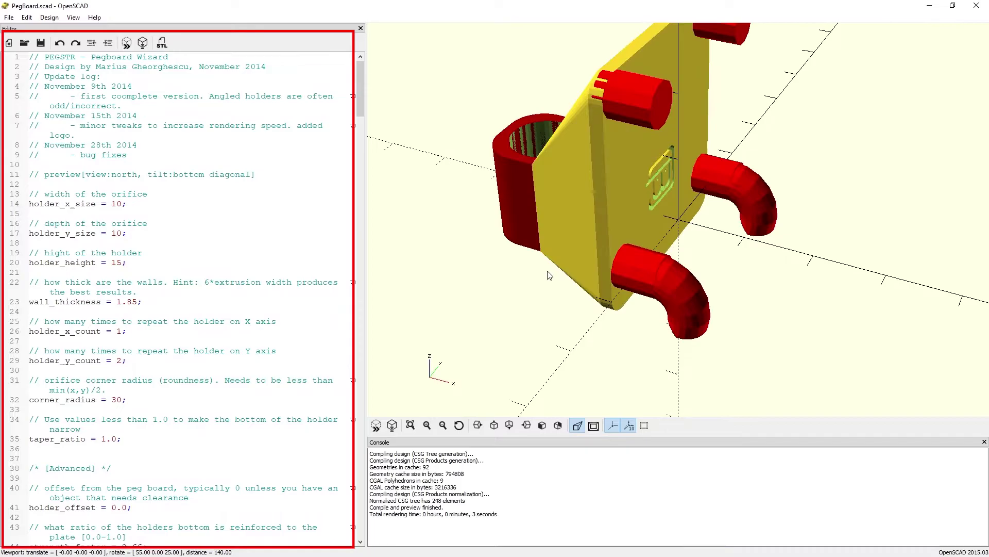
# - Orbit the OpenSCAD pegboard holder preview to view it from another side
pyautogui.moveTo(488, 252); pyautogui.dragTo(539, 257)
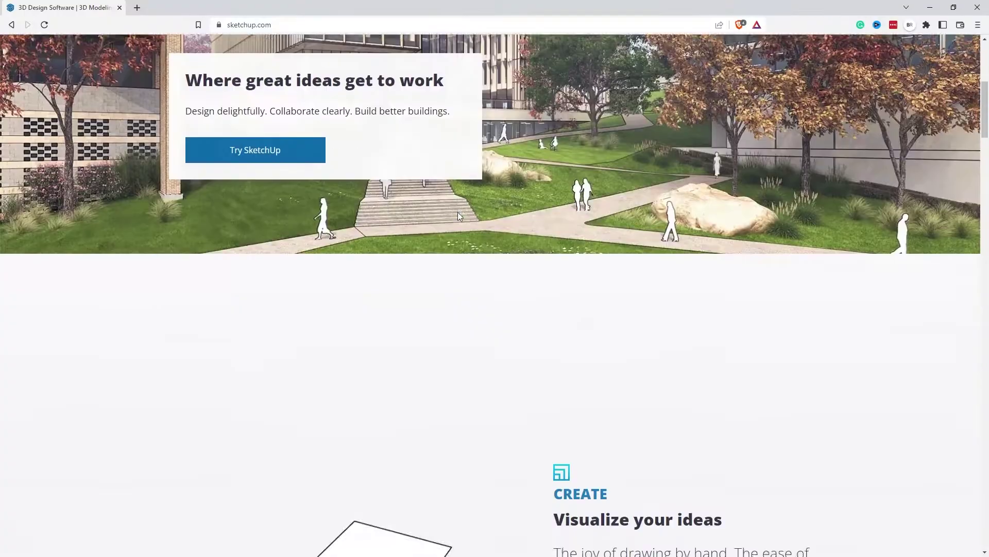
# - Scroll through SketchUp's plan comparison of the Free, Go, Pro and Studio tiers to the subscription terms
pyautogui.scroll(-4, 457, 212)
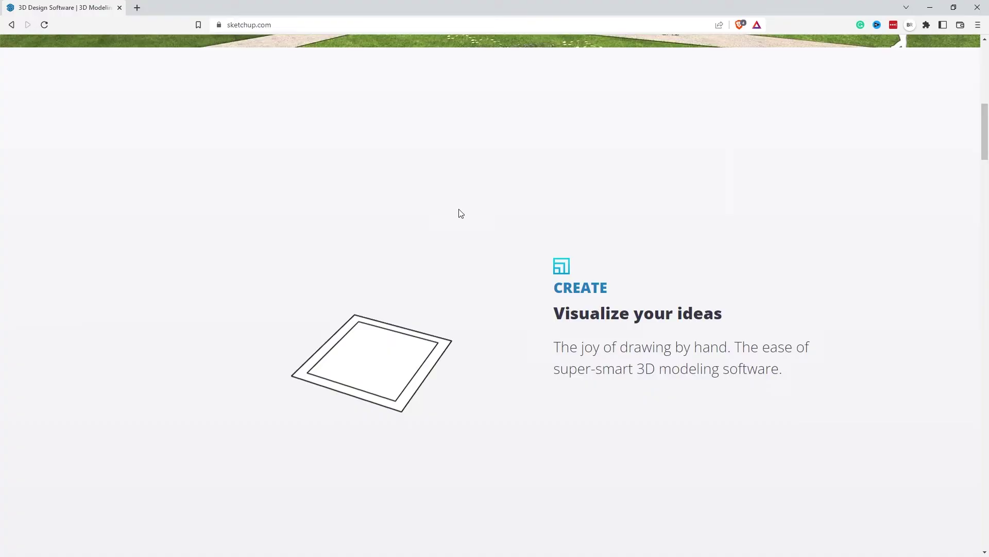
pyautogui.scroll(-2, 460, 212)
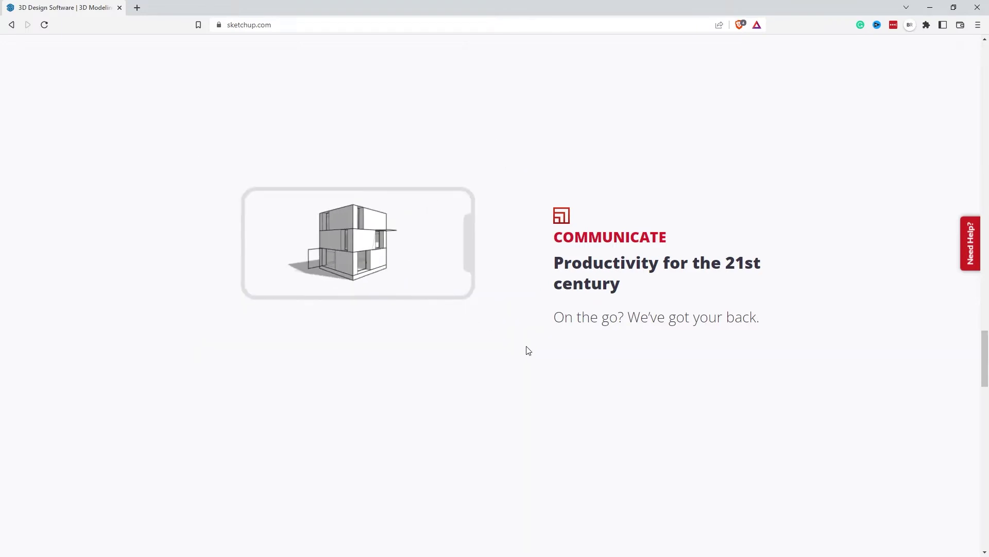
pyautogui.scroll(-3, 531, 347)
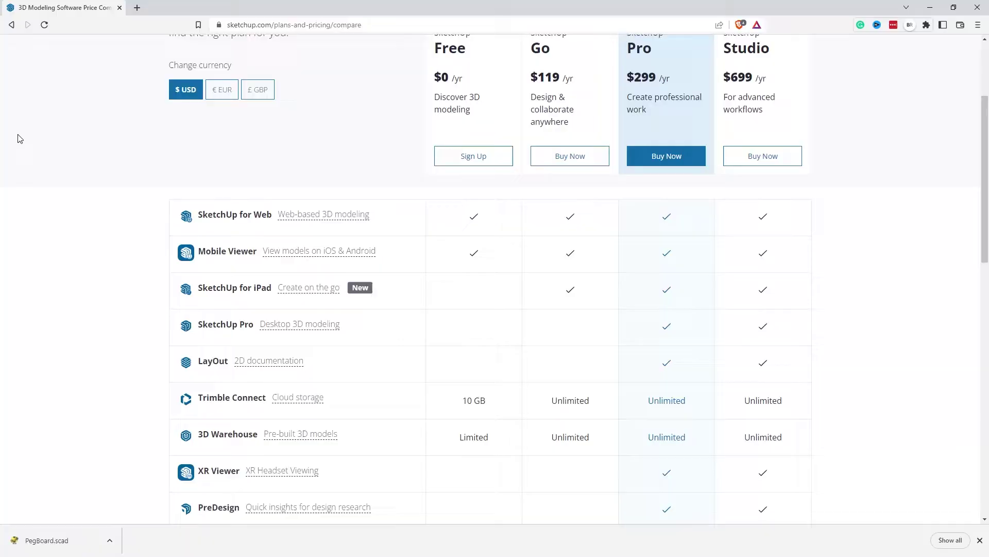
pyautogui.scroll(-1, 18, 137)
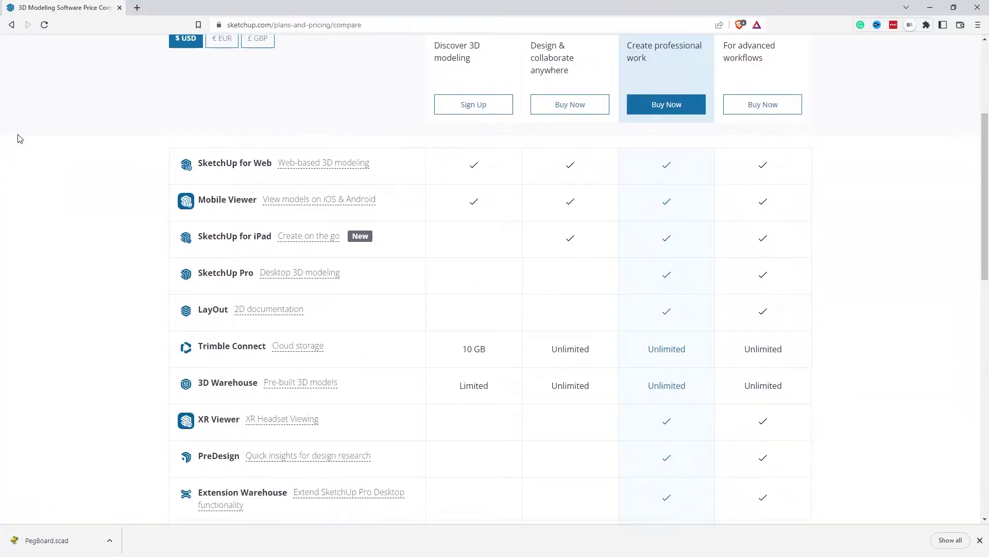
pyautogui.scroll(-1, 18, 138)
pyautogui.scroll(-1, 18, 138)
pyautogui.scroll(-1, 18, 139)
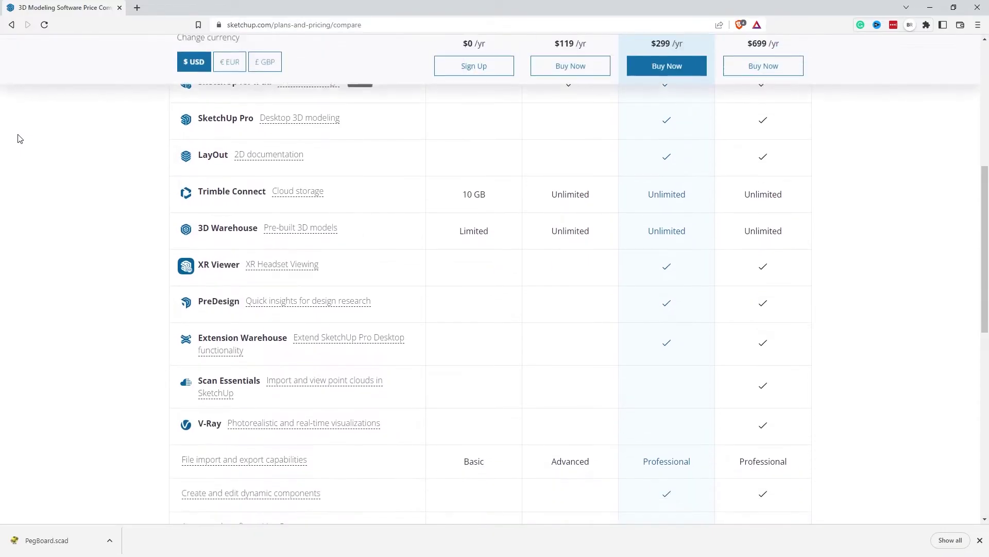
pyautogui.scroll(-1, 23, 152)
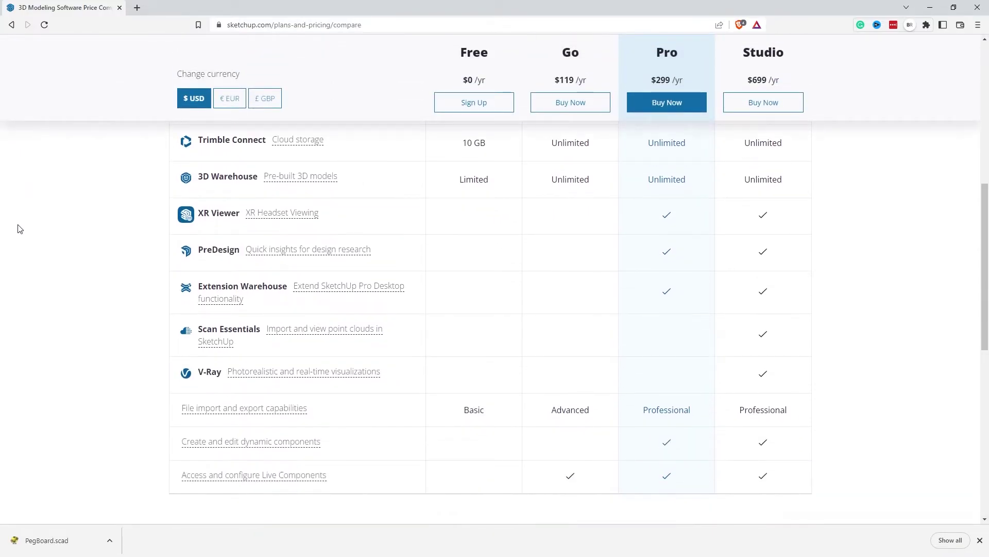
pyautogui.scroll(-1, 18, 237)
pyautogui.scroll(-1, 18, 237)
pyautogui.scroll(-1, 18, 232)
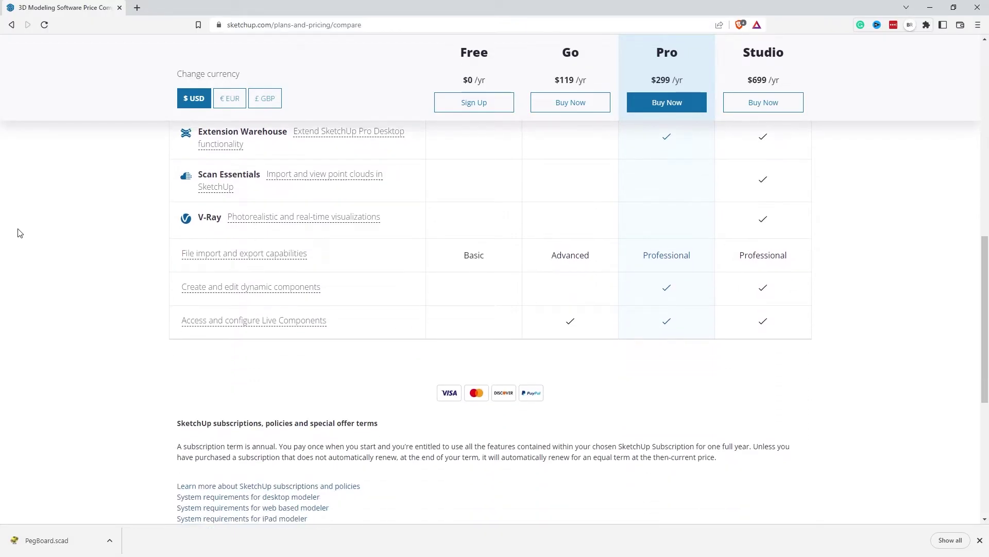
pyautogui.scroll(-1, 18, 232)
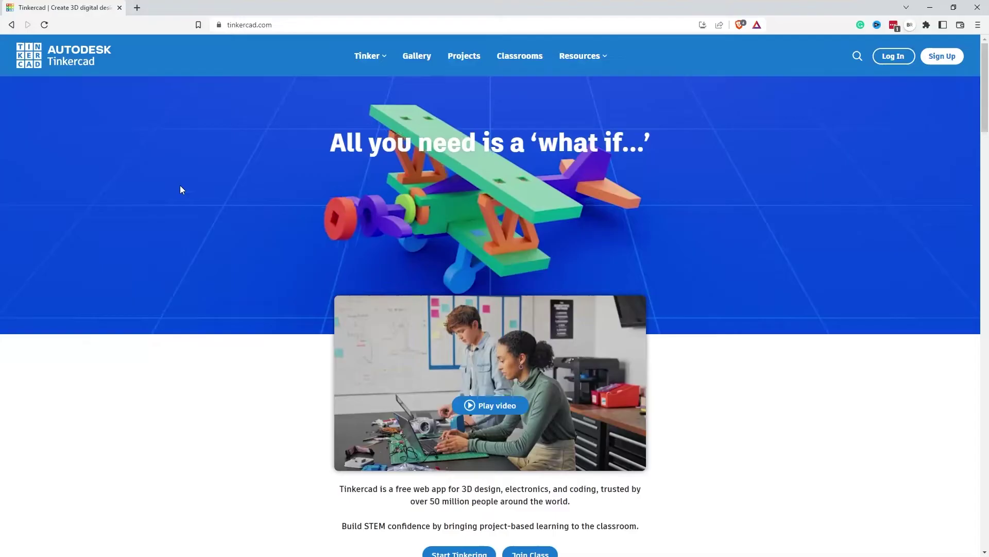
# - Scroll the Tinkercad homepage past the hero and feature icons to the 3D Design and Circuits sections
pyautogui.scroll(-1, 150, 217)
pyautogui.scroll(-4, 150, 219)
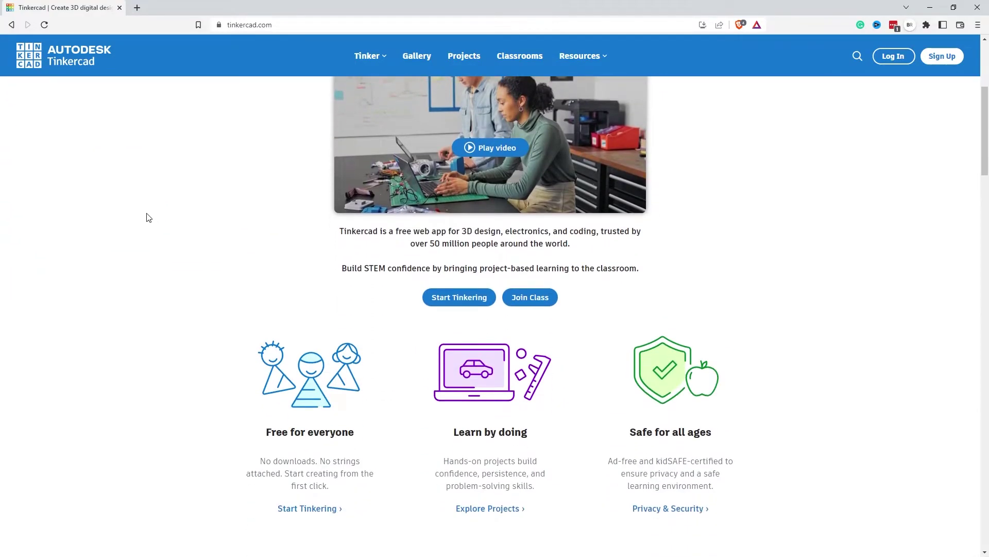
pyautogui.scroll(-4, 149, 218)
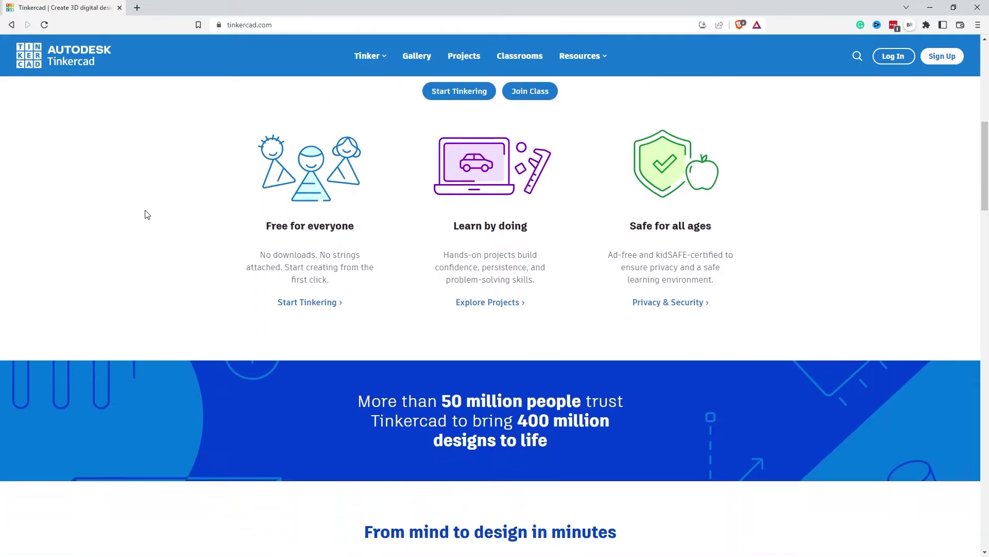
pyautogui.scroll(-7, 147, 214)
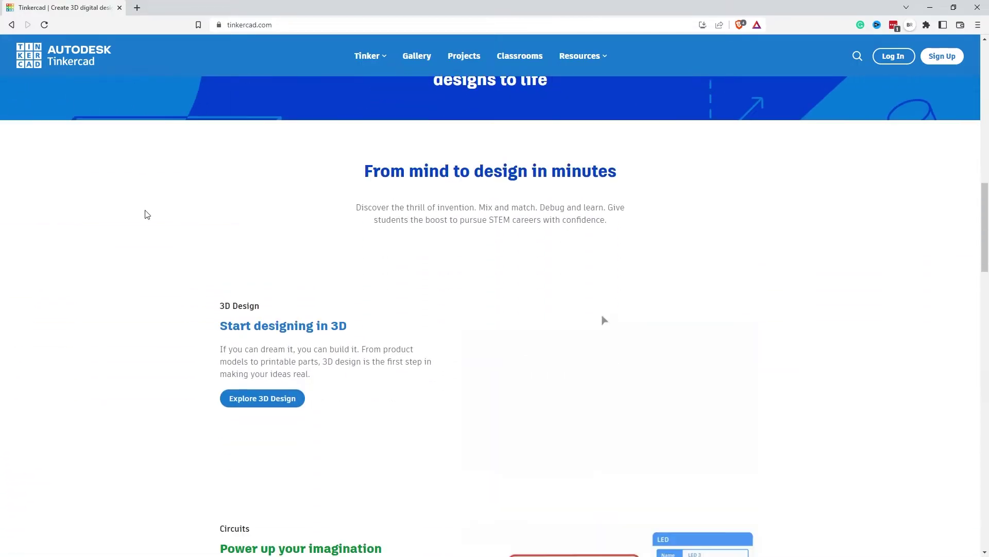
pyautogui.scroll(-3, 147, 213)
pyautogui.scroll(-2, 147, 214)
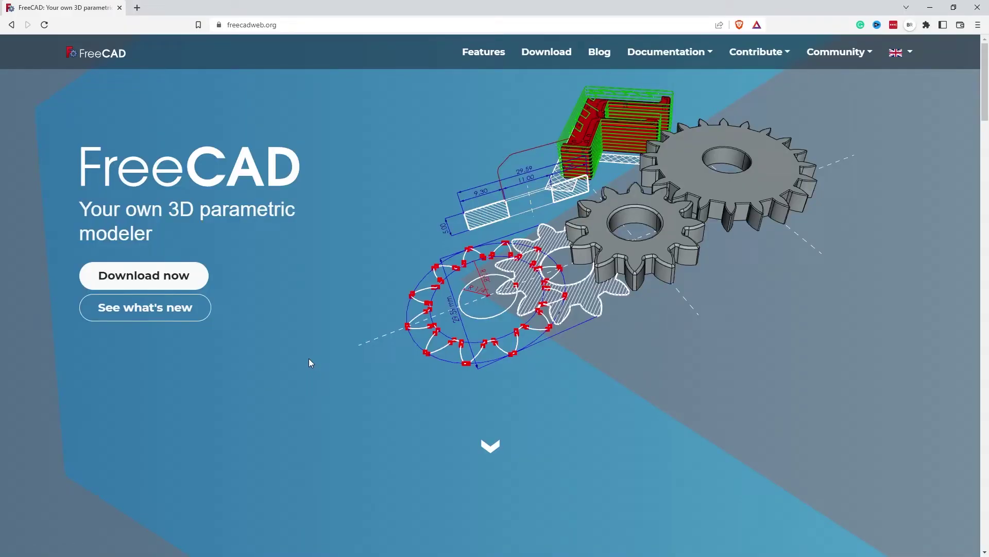
# - Scroll the FreeCAD homepage past 'Designed for your needs' to 'And many more great features'
pyautogui.scroll(-6, 308, 358)
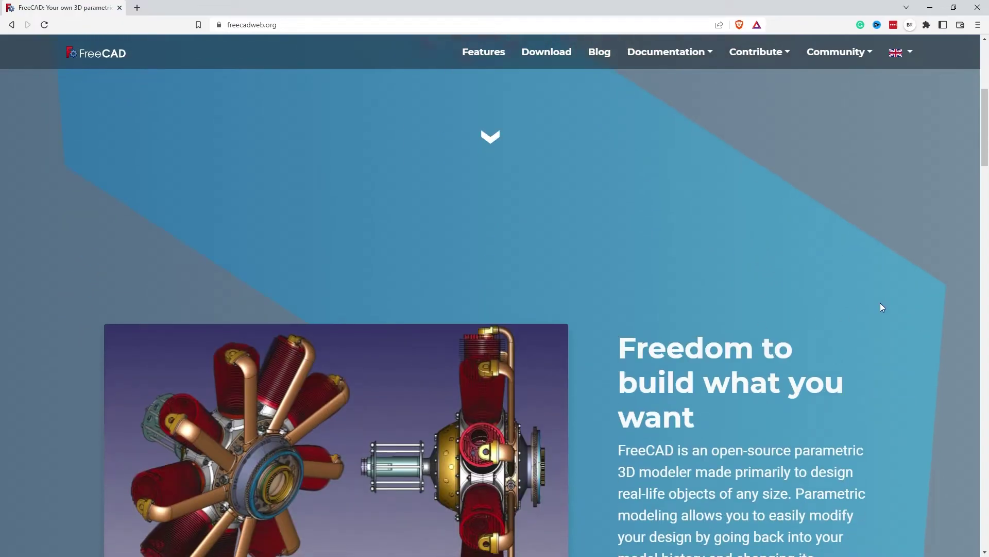
pyautogui.scroll(-3, 896, 304)
pyautogui.scroll(-1, 926, 298)
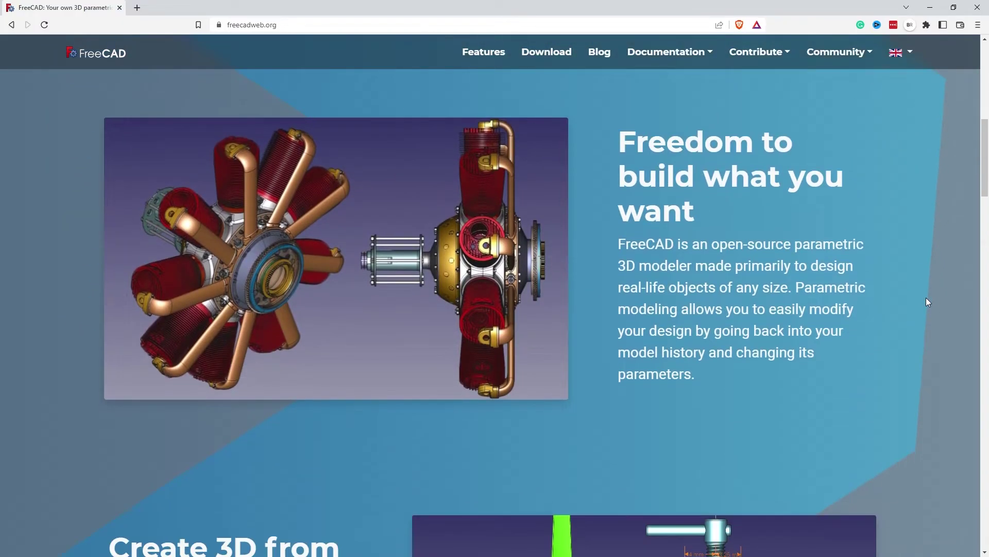
pyautogui.scroll(-5, 926, 302)
pyautogui.scroll(-3, 926, 304)
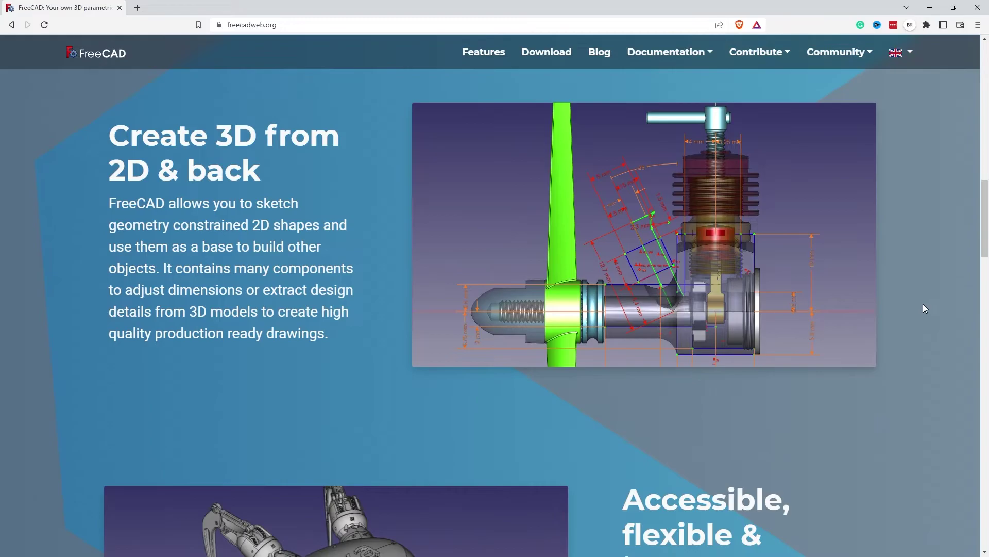
pyautogui.scroll(-3, 923, 304)
pyautogui.scroll(-3, 922, 305)
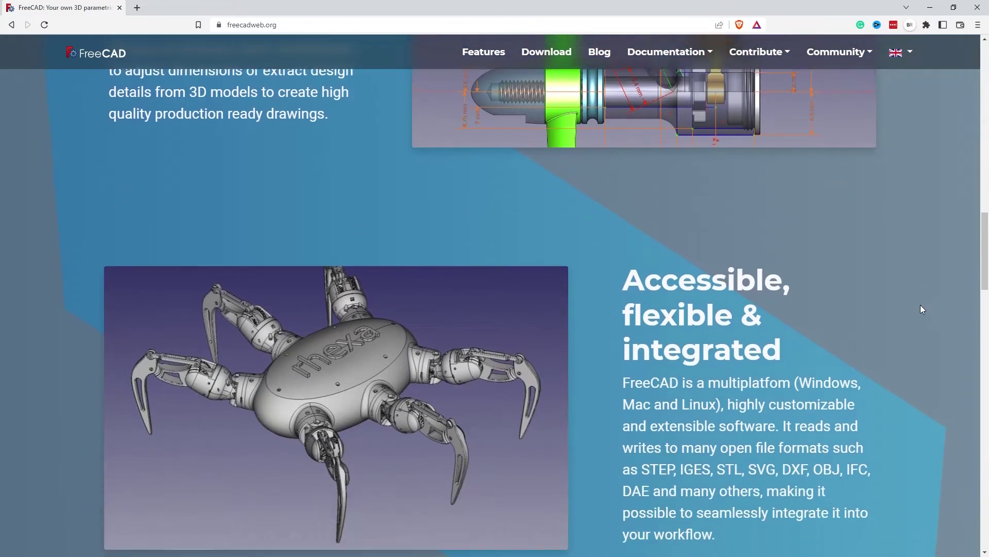
pyautogui.scroll(-2, 920, 305)
pyautogui.scroll(-5, 922, 309)
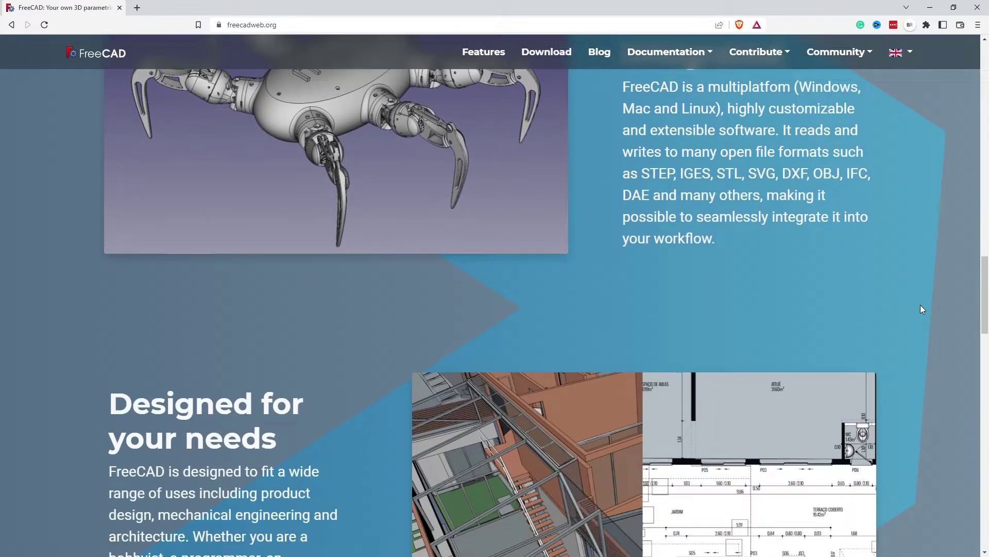
pyautogui.scroll(-2, 912, 309)
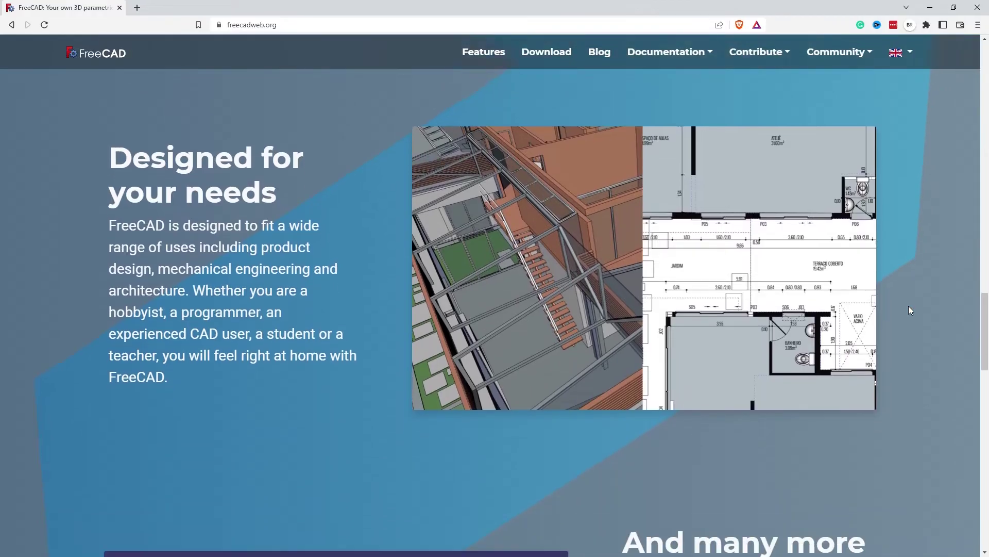
pyautogui.scroll(-4, 910, 309)
pyautogui.scroll(-3, 908, 308)
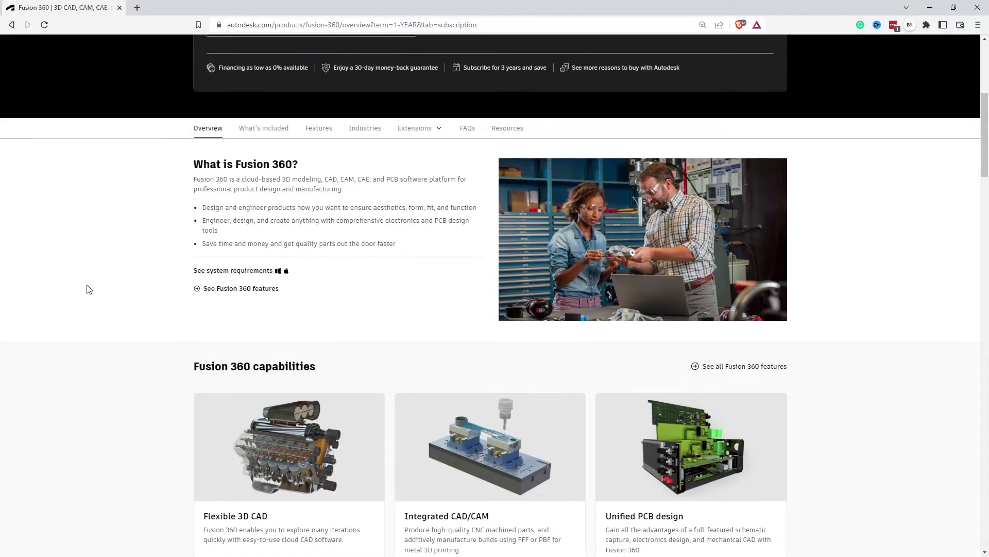
# - Scroll Autodesk's Fusion 360 overview page down to the capabilities cards
pyautogui.scroll(-3, 89, 289)
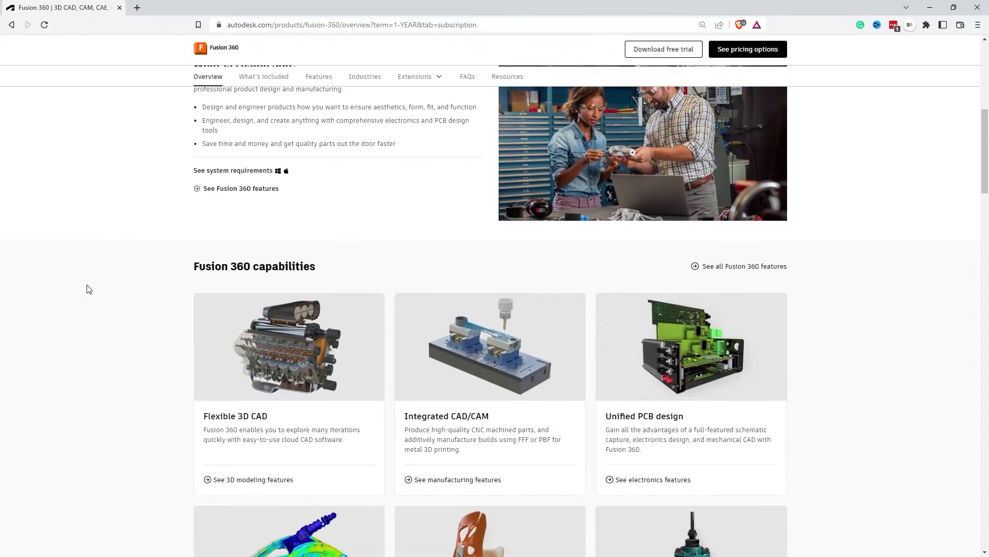
pyautogui.scroll(-3, 88, 289)
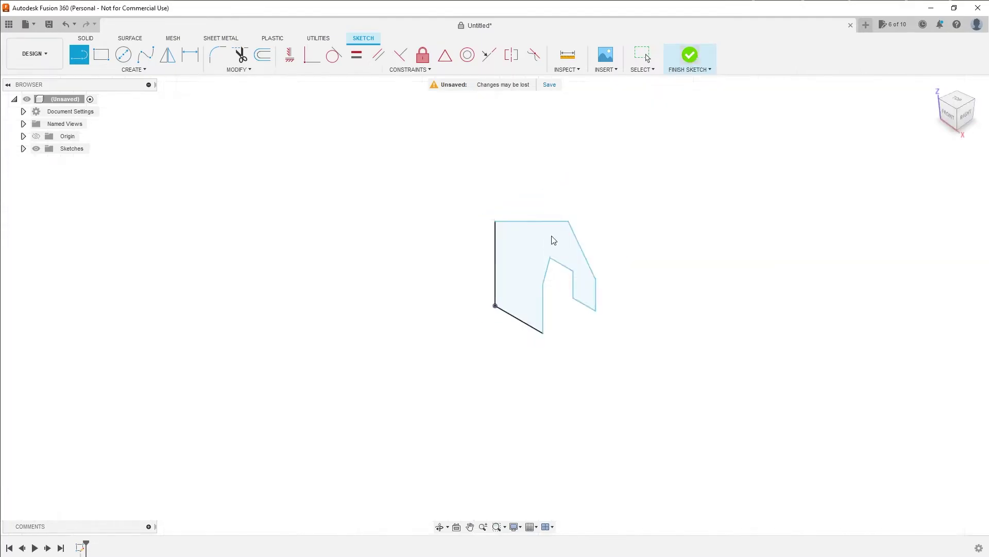
# - Finish the sketch and extrude its closed profile into a solid block
pyautogui.press('e')
pyautogui.press('Return')
pyautogui.keyDown('shift'); pyautogui.moveTo(665, 307); pyautogui.dragTo(464, 279, button='middle'); pyautogui.keyUp('shift')
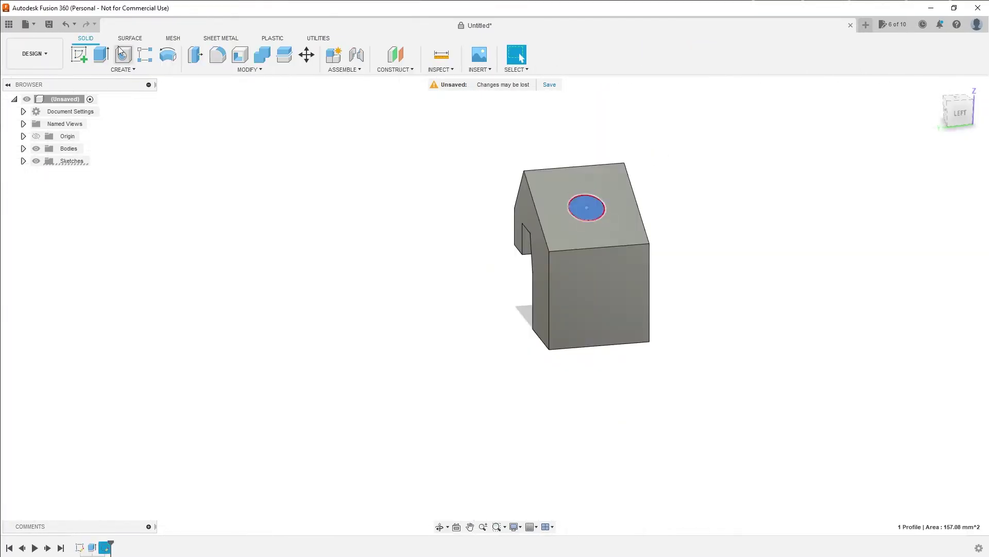
# - Extrude the circle on the block's top face into a cylindrical boss, then orbit to inspect it
pyautogui.press('e')
pyautogui.press('Return')
pyautogui.keyDown('shift'); pyautogui.moveTo(751, 307); pyautogui.dragTo(886, 311, button='middle'); pyautogui.keyUp('shift')
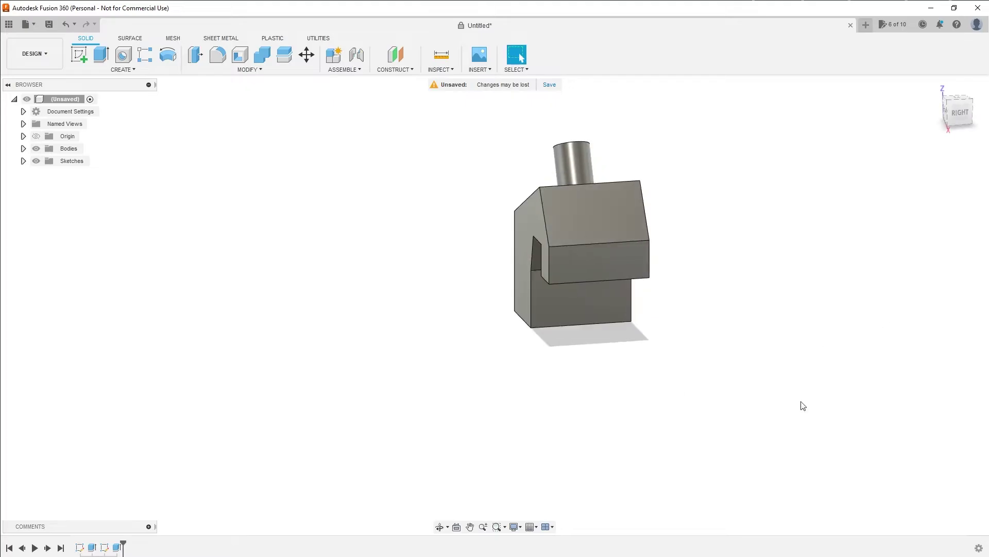